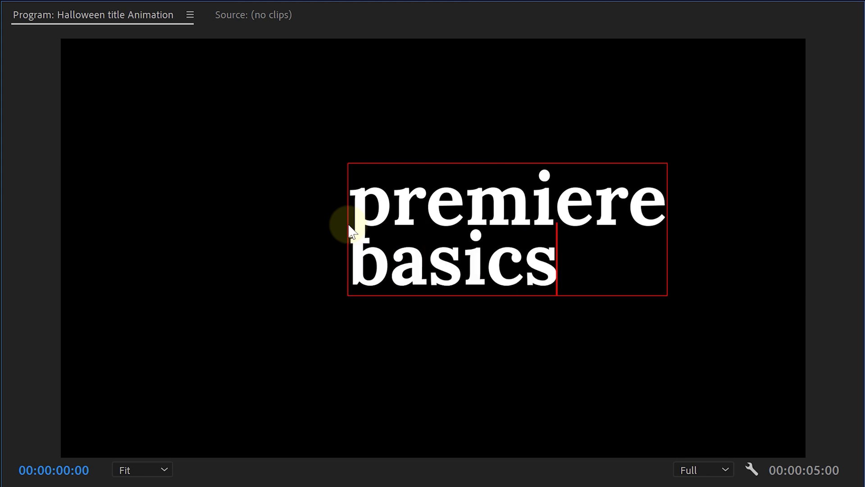
Format the whole title in Loos ExtraWide Black with all caps, center-aligned and centered horizontally in the frame
click(841, 391)
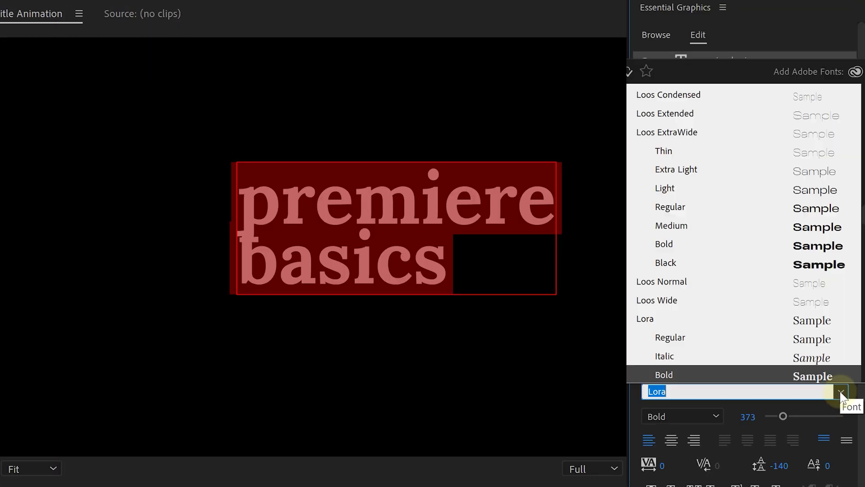
click(672, 264)
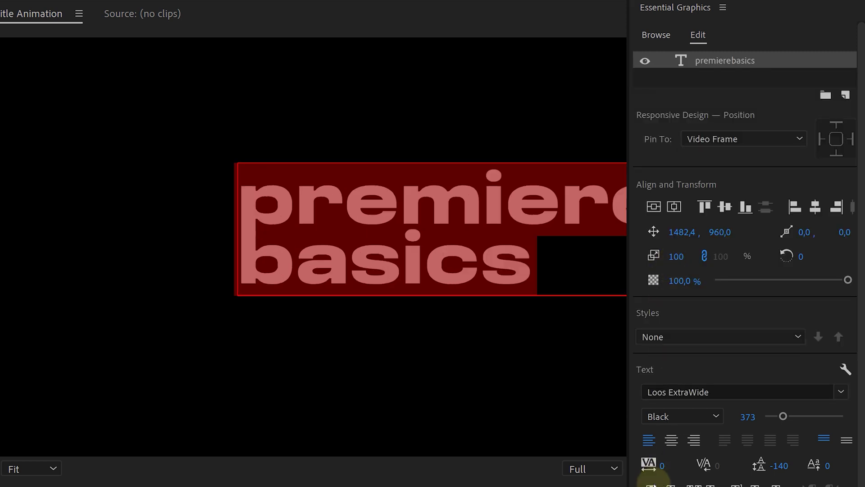
click(693, 474)
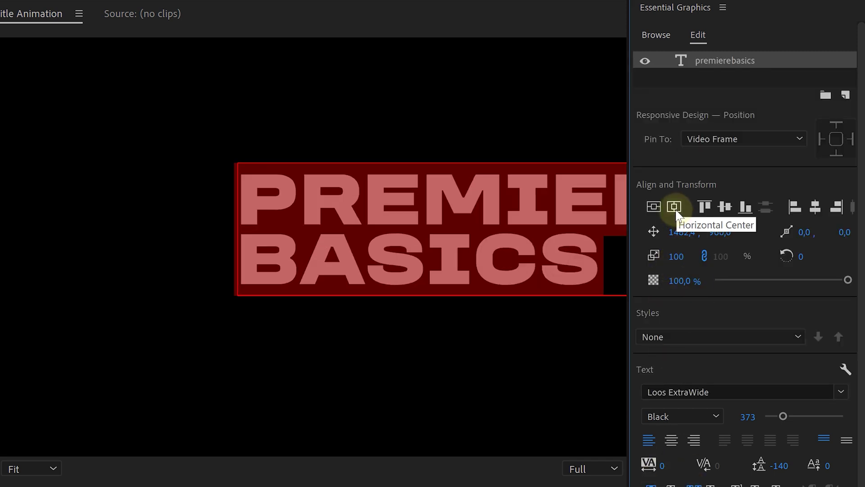
click(676, 443)
click(674, 206)
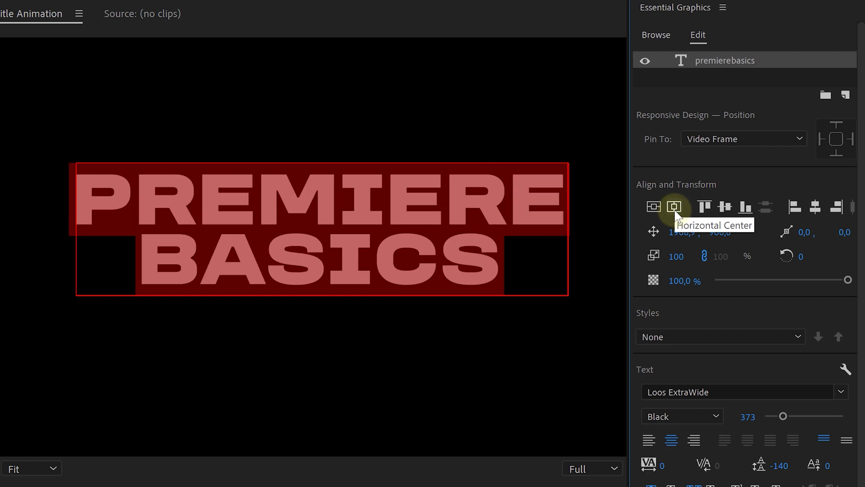
Enlarge only the word BASICS to font size 507 so that it spans the width of PREMIERE
drag(512, 264, 137, 272)
drag(783, 416, 790, 417)
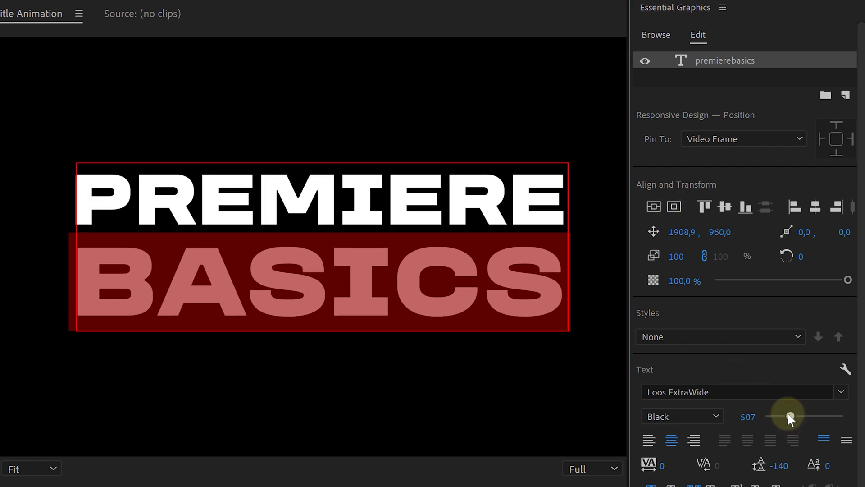
key(Escape)
scroll(717, 262, down, 5)
click(680, 359)
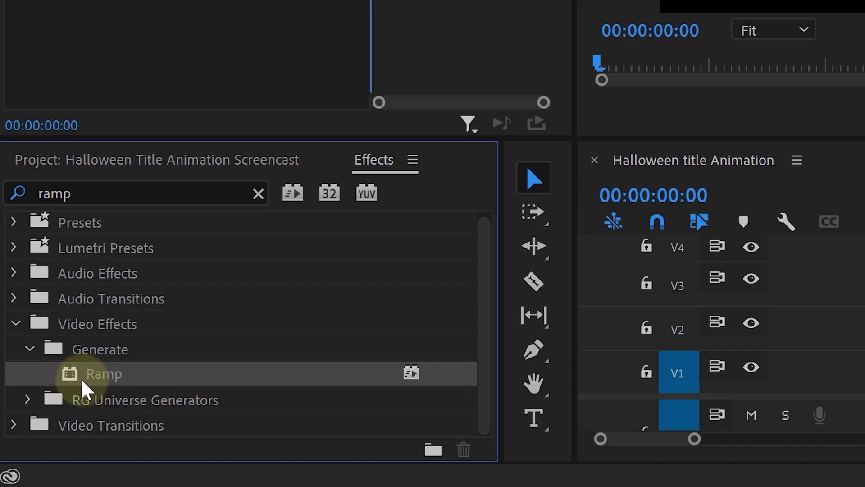
Apply the Ramp effect to the title clip and set its shape to Radial Ramp
drag(90, 385, 440, 369)
drag(439, 370, 439, 370)
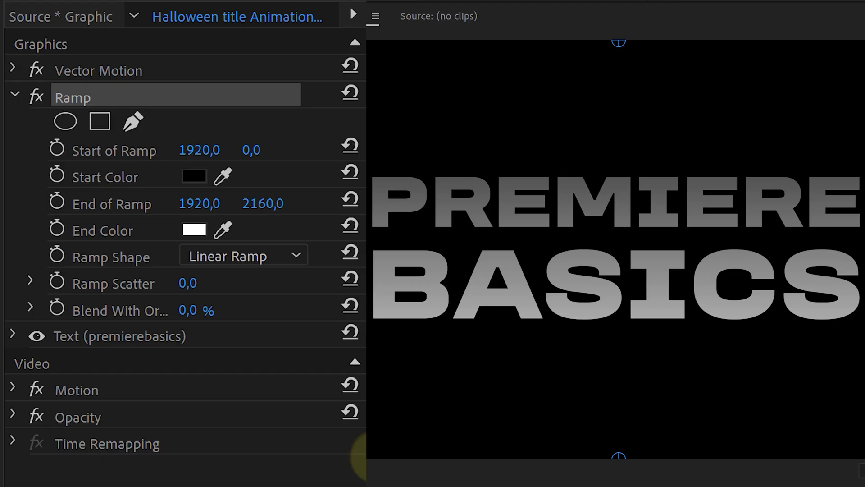
click(268, 259)
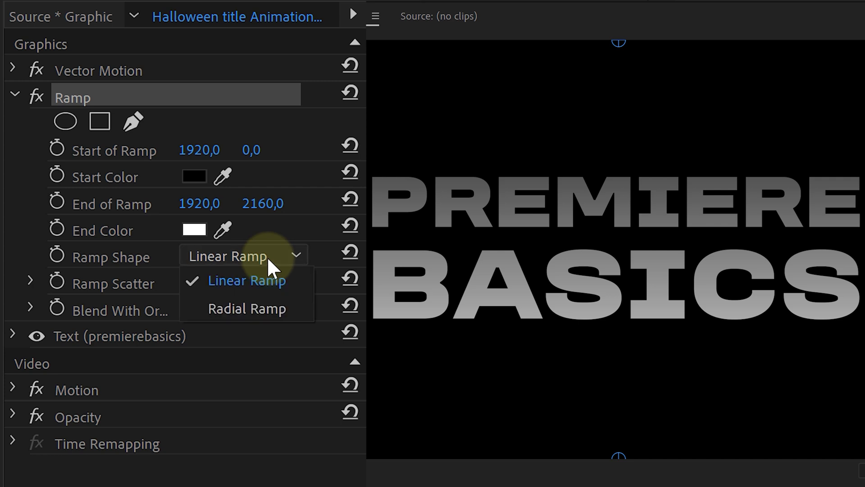
click(234, 316)
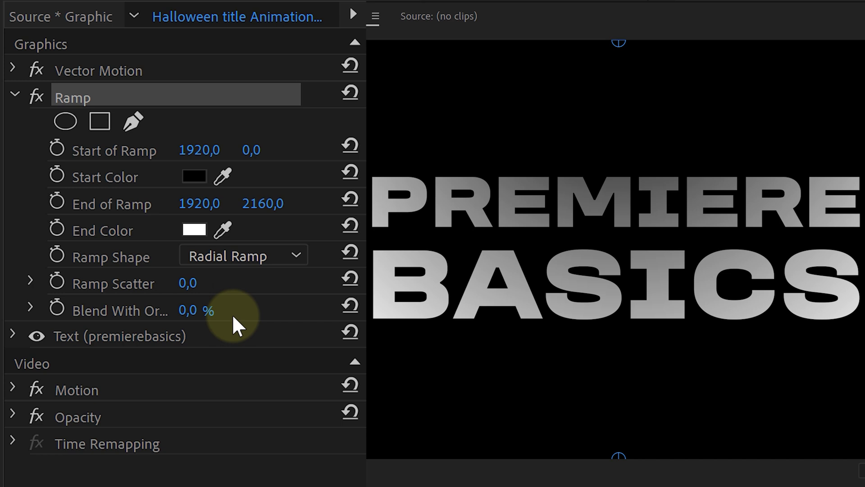
Position the ramp's start at about 1840, 734 on the word PREMIERE and its end at about 2753, 1628 below BASICS
drag(256, 149, 335, 150)
drag(406, 182, 547, 183)
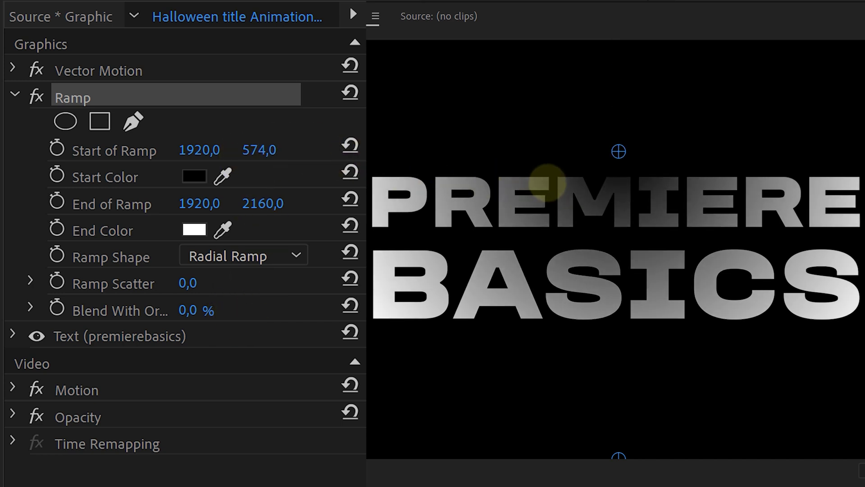
drag(626, 155, 602, 179)
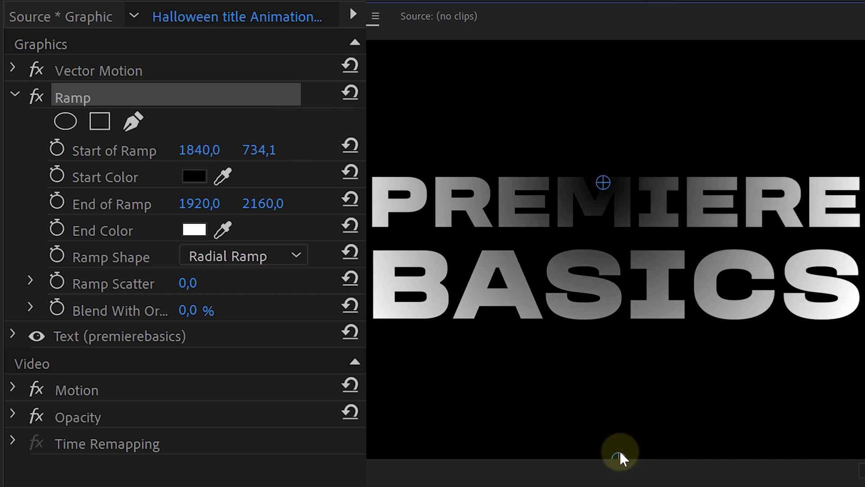
drag(619, 454, 806, 383)
drag(721, 357, 769, 354)
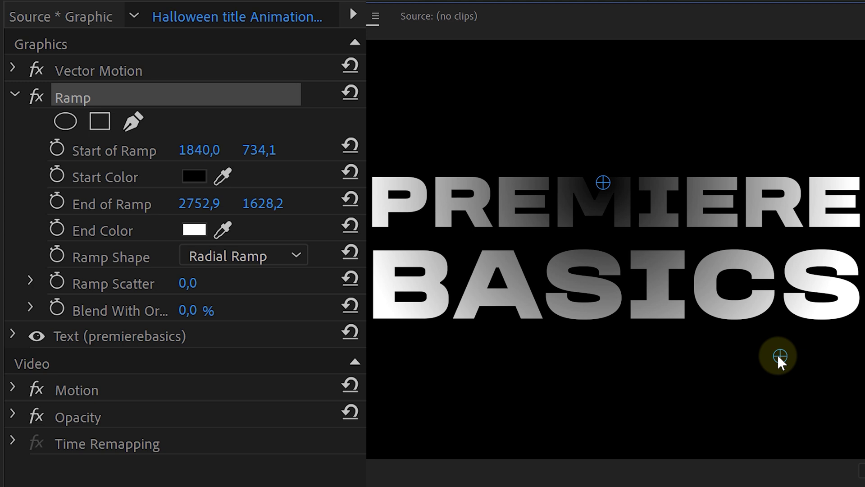
Set the ramp's Start Color to a bright red-orange and sample that color for the End Color
click(194, 177)
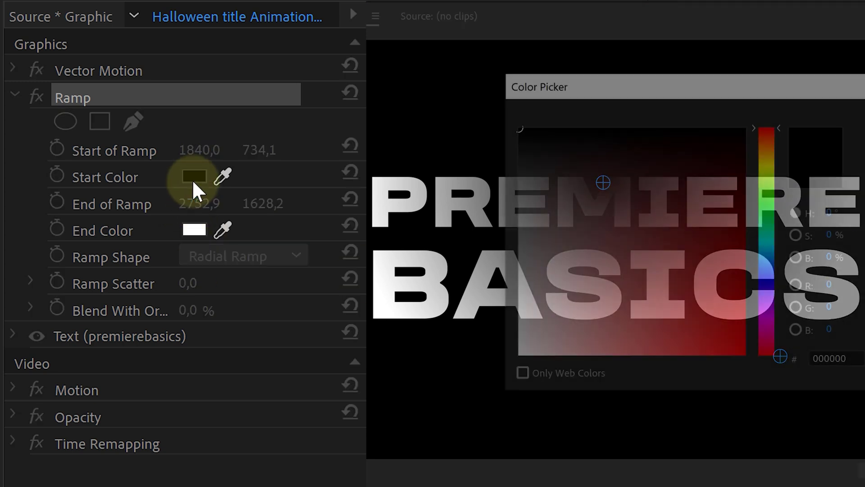
click(696, 323)
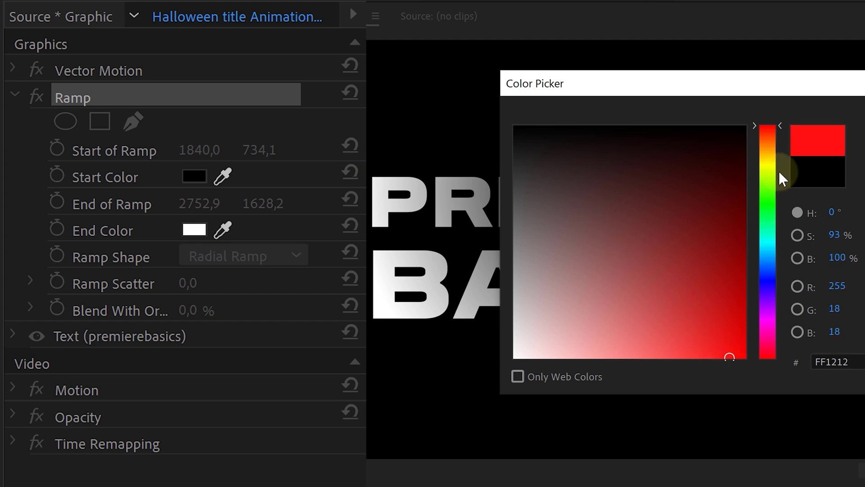
drag(781, 128, 781, 132)
key(Return)
click(223, 229)
click(198, 176)
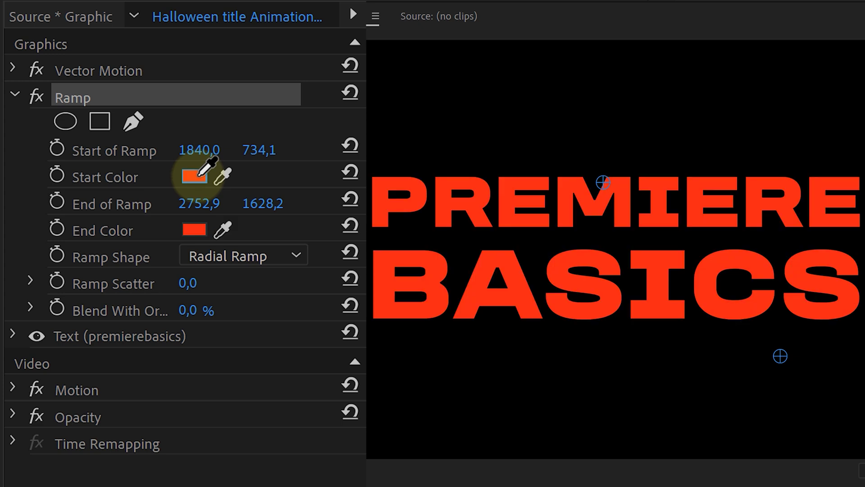
Animate the ramp's Start Color with a keyframe at the clip's start and a different color at 00:00:03:00
click(56, 175)
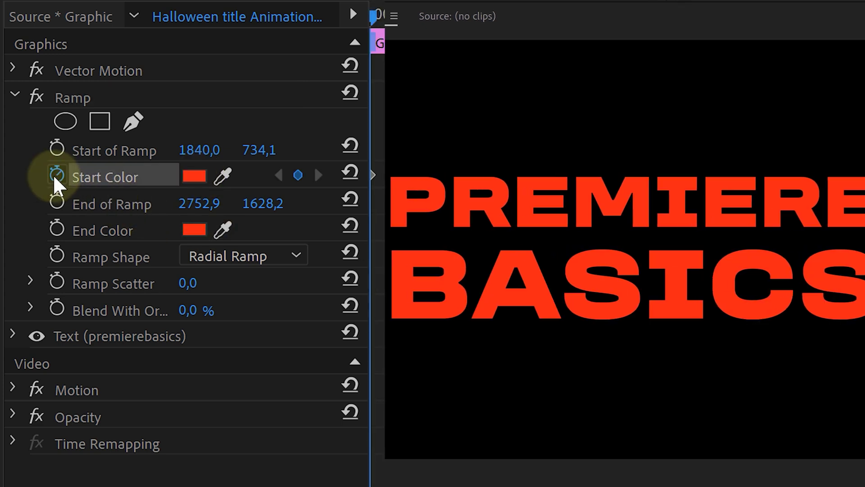
drag(378, 11, 478, 10)
click(194, 176)
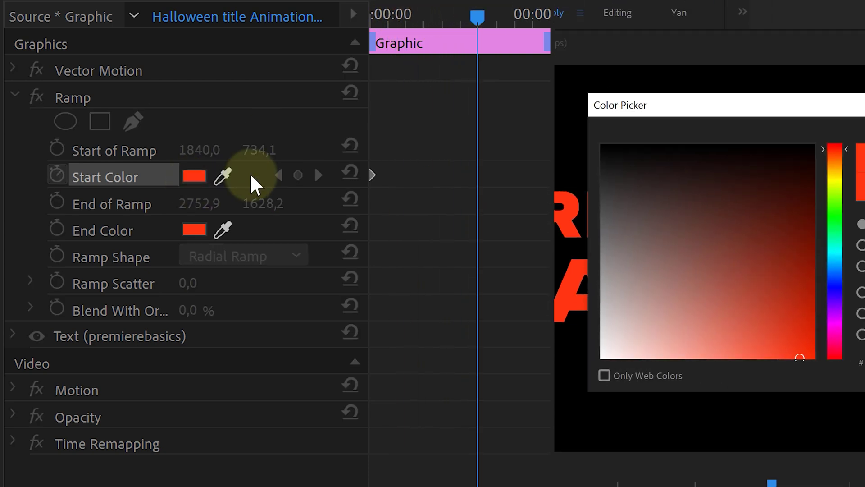
drag(794, 164, 794, 180)
click(793, 172)
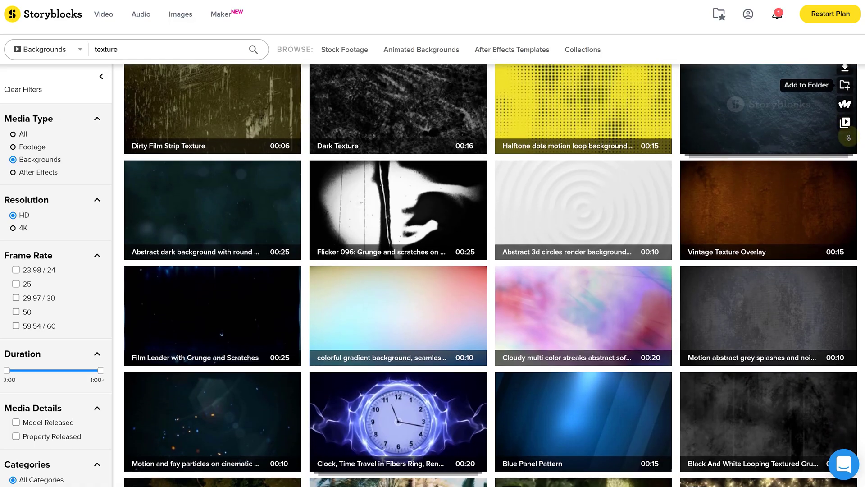
scroll(491, 275, down, 1)
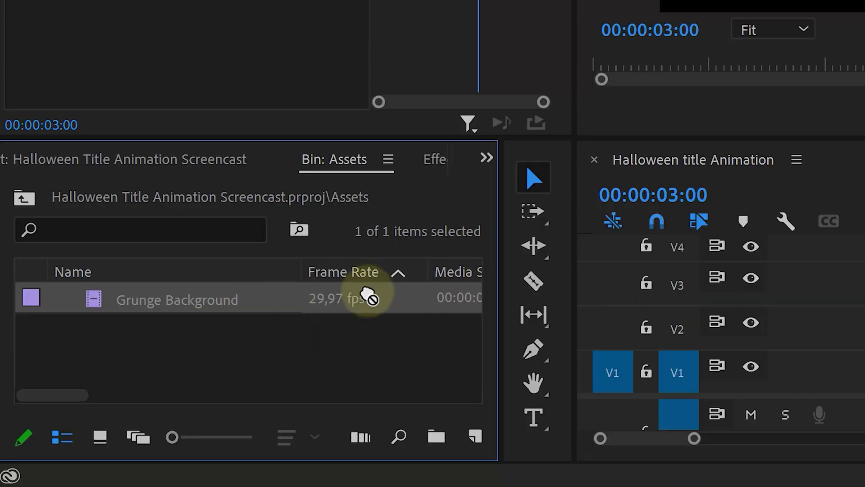
Place the Grunge Background clip on track V2 above the title, starting at the beginning of the sequence
drag(369, 295, 864, 319)
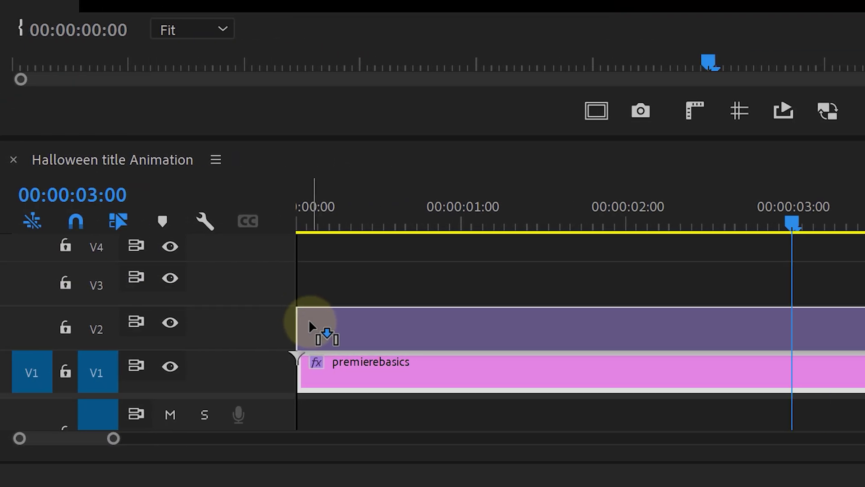
drag(310, 319, 309, 319)
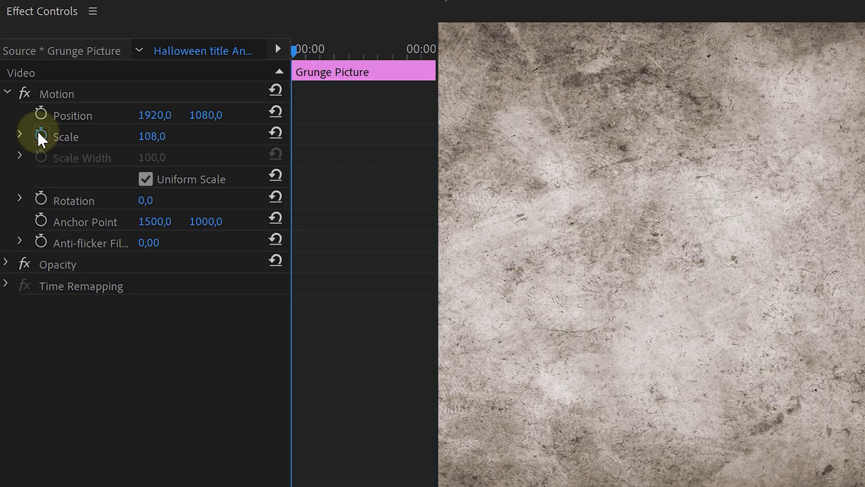
Animate the Grunge Picture's Scale with a keyframe at the clip's start and one of 120 near its end
click(40, 135)
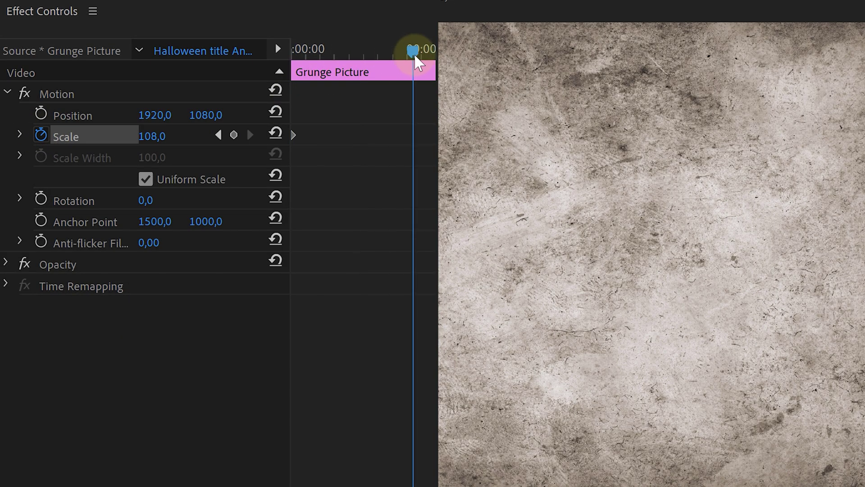
text(120)
key(Return)
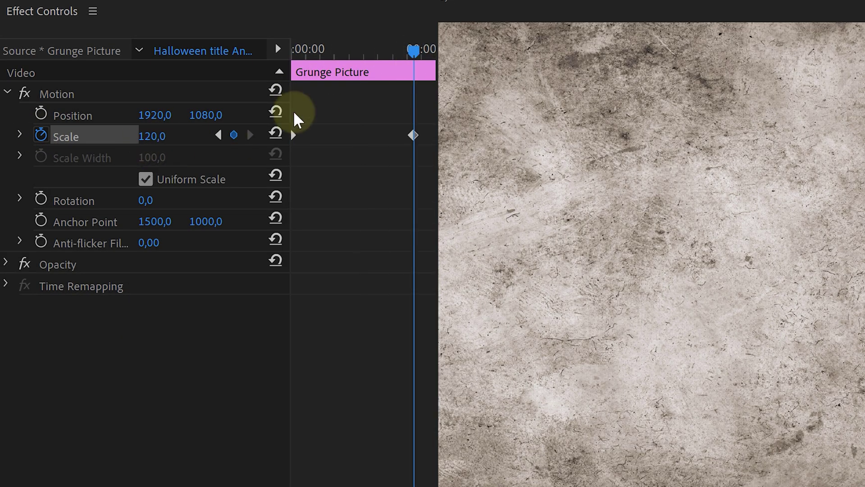
drag(411, 135, 432, 136)
drag(413, 49, 292, 48)
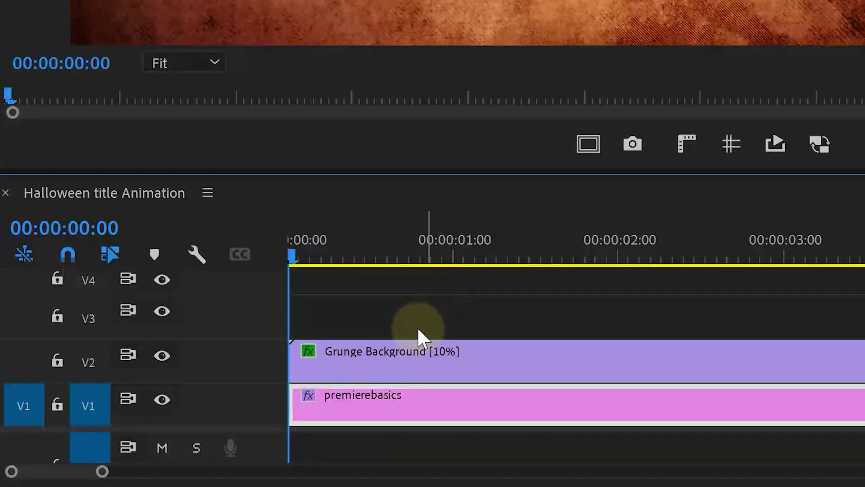
Nest the Grunge Background clip on V2 under the name Texture
right_click(412, 358)
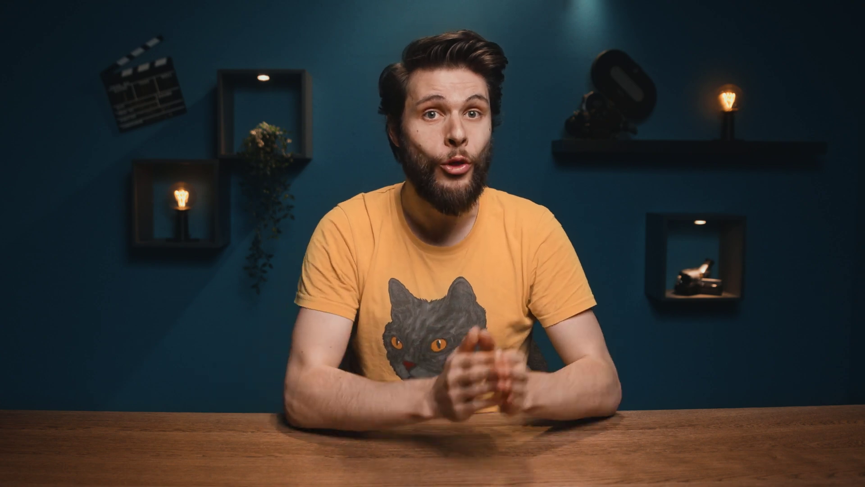
Duplicate the premierebasics title onto track V3 and delete the Ramp effect from the copy
click(476, 408)
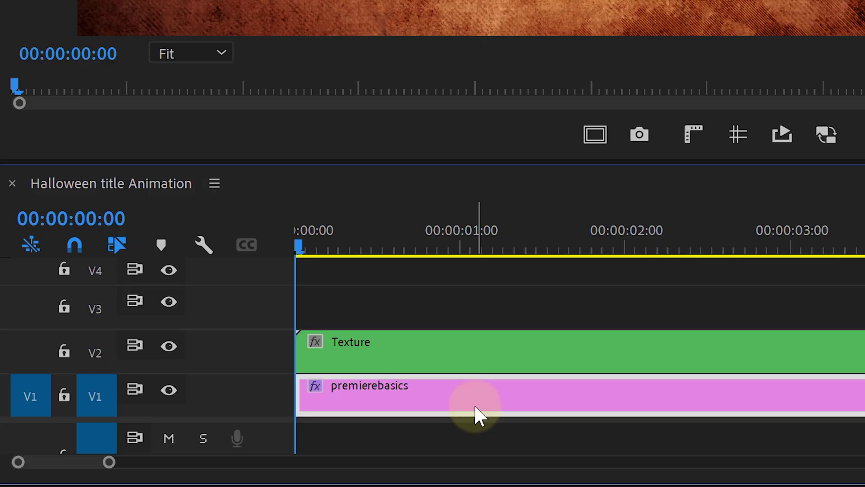
drag(478, 413, 455, 309)
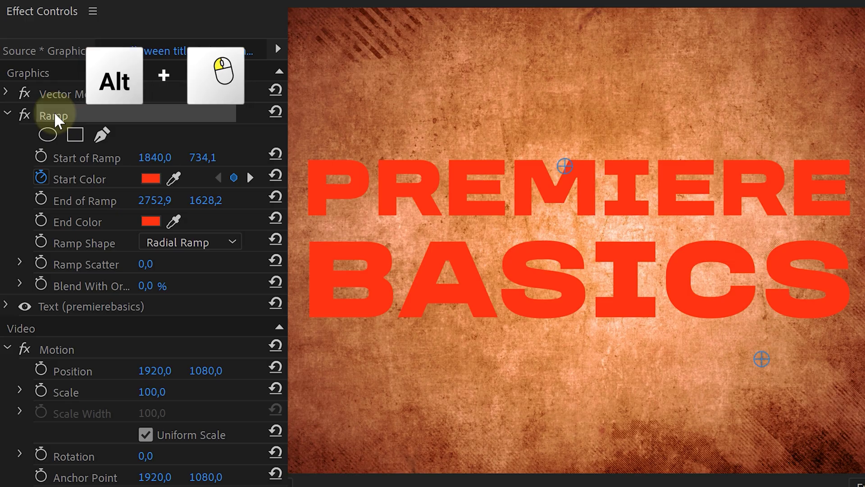
key(Delete)
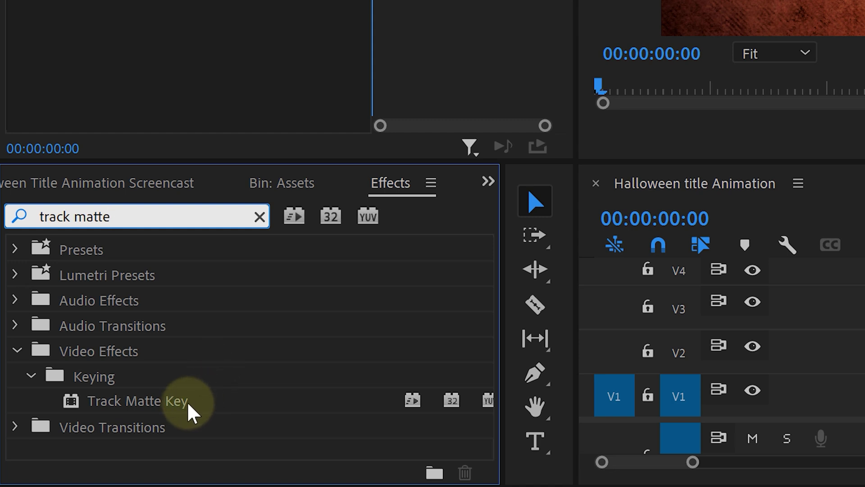
Apply the Track Matte Key effect to the Texture clip with Video 3 as its matte
click(134, 405)
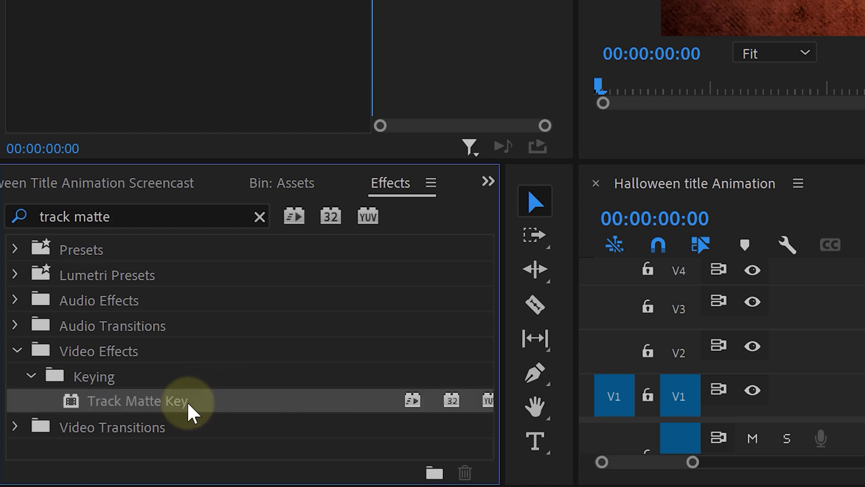
drag(134, 403, 378, 355)
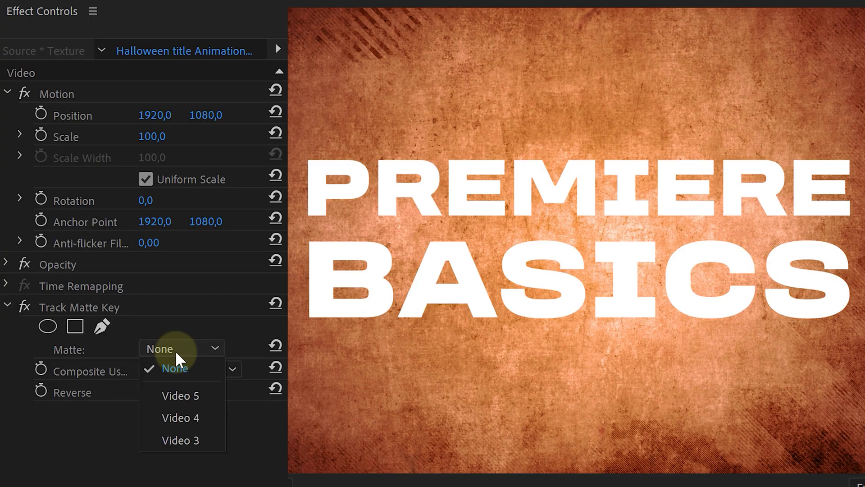
click(187, 442)
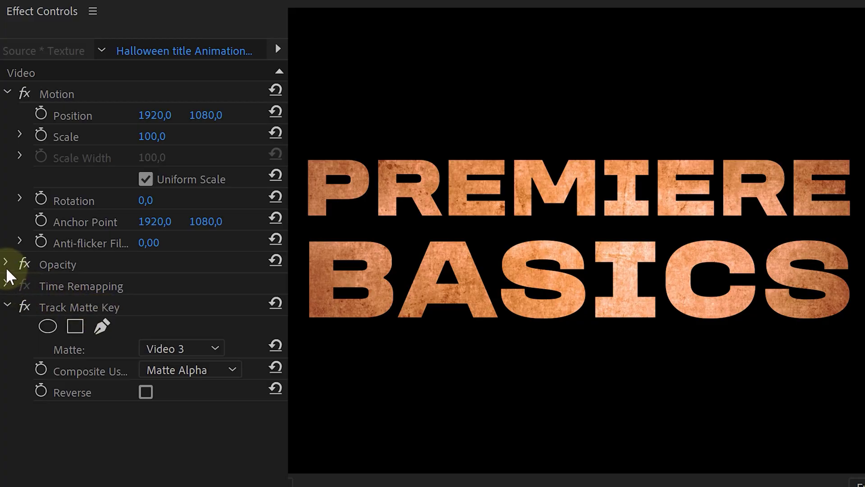
Set the Texture clip's opacity blend mode to Multiply
click(6, 263)
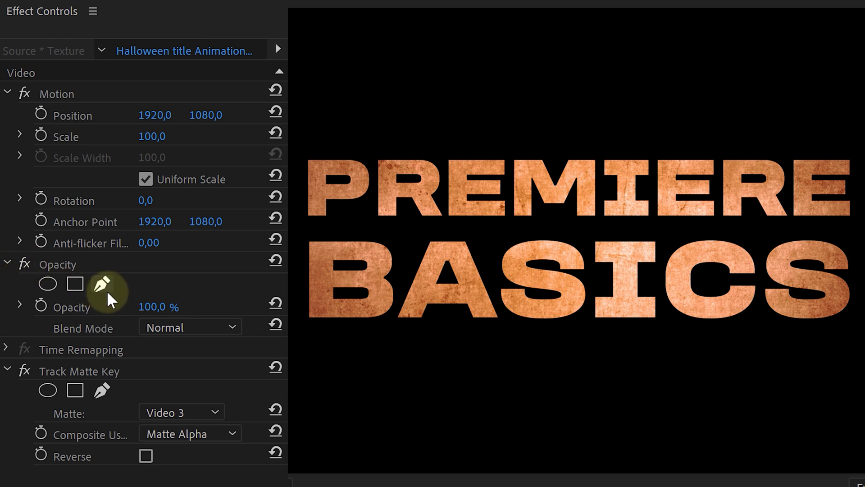
click(218, 329)
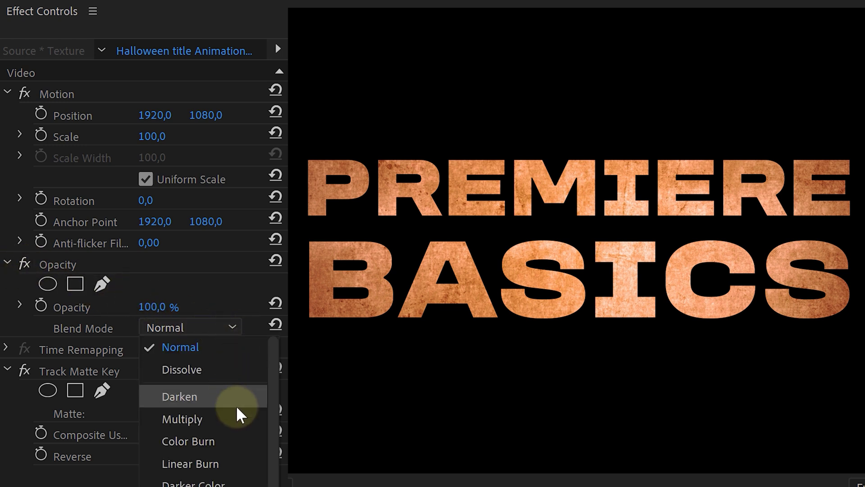
click(236, 417)
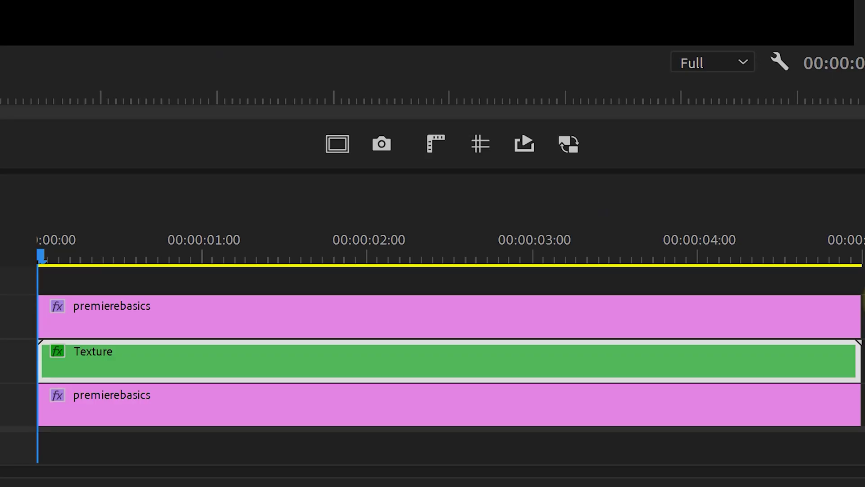
Nest the Texture clip and both premierebasics clips together under the name Text + Texture
drag(856, 297, 263, 419)
right_click(275, 313)
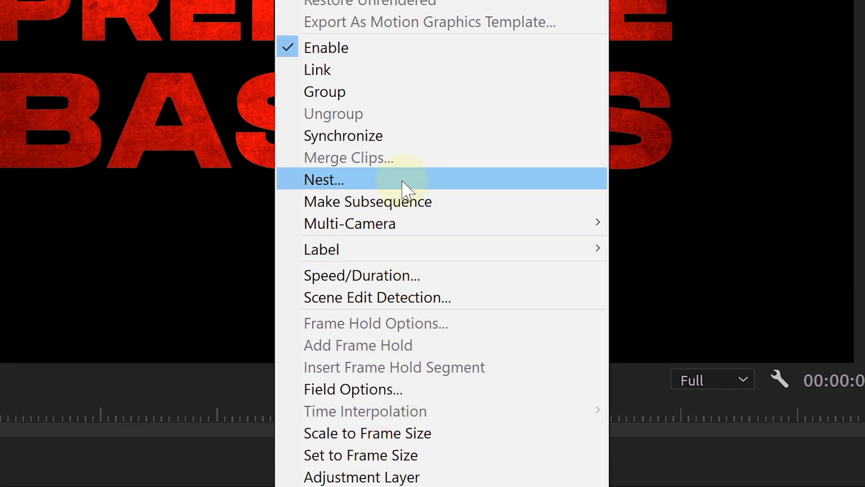
click(403, 180)
text(Text)
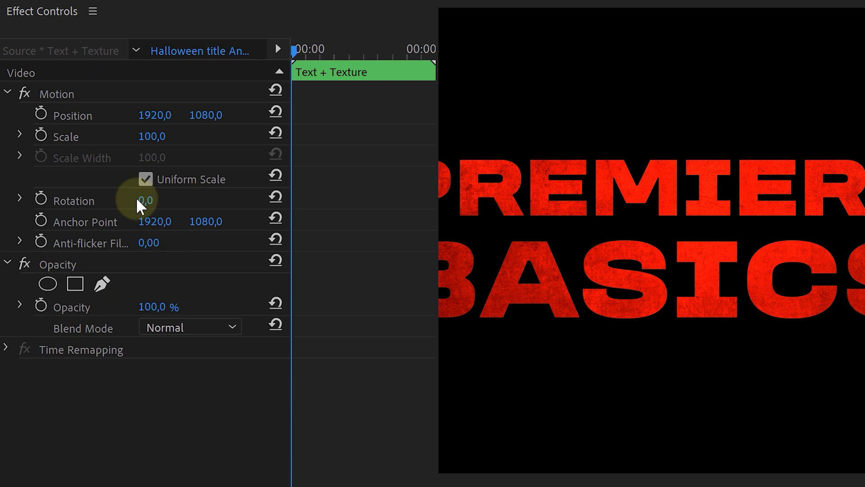
Animate the Text + Texture clip's Scale from 100 at its start to 105 near its end
drag(372, 50, 398, 51)
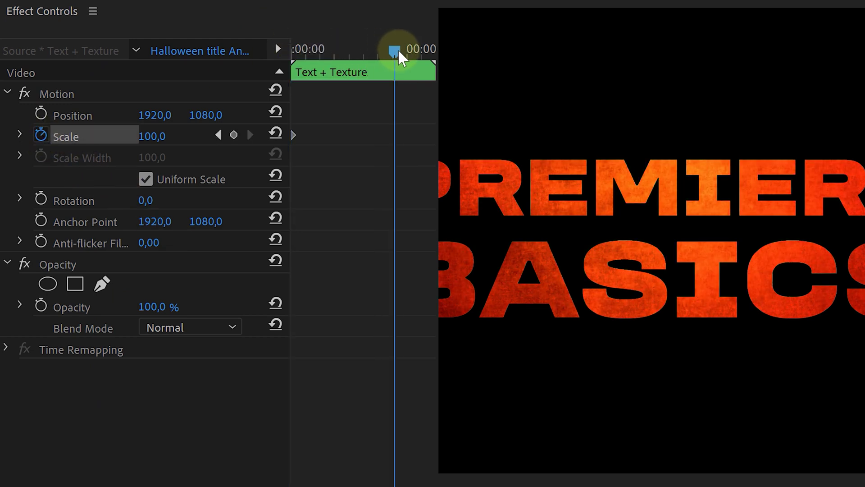
text(105)
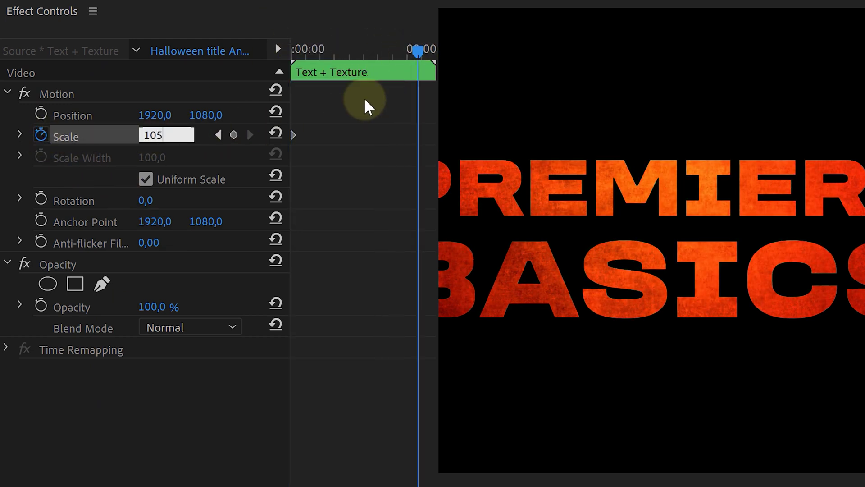
key(Return)
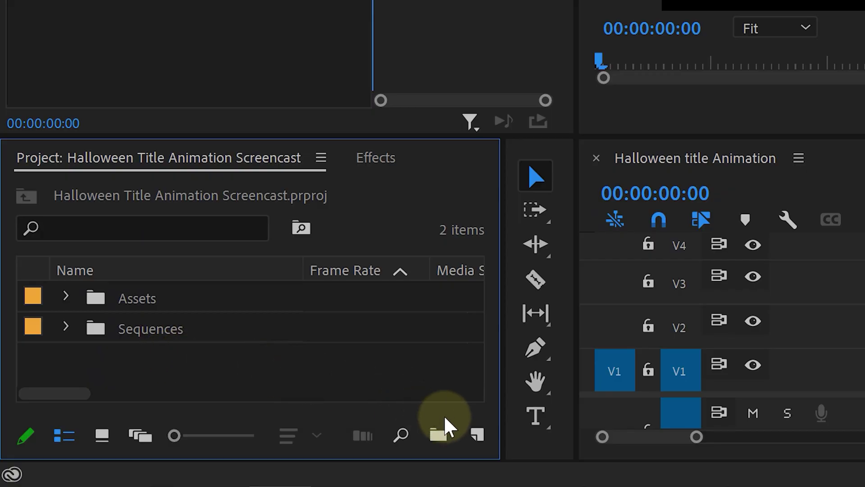
Create a Fractal Noise item, place it on V2 above the nested title, and apply the VR Fractal Noise effect to it
click(477, 435)
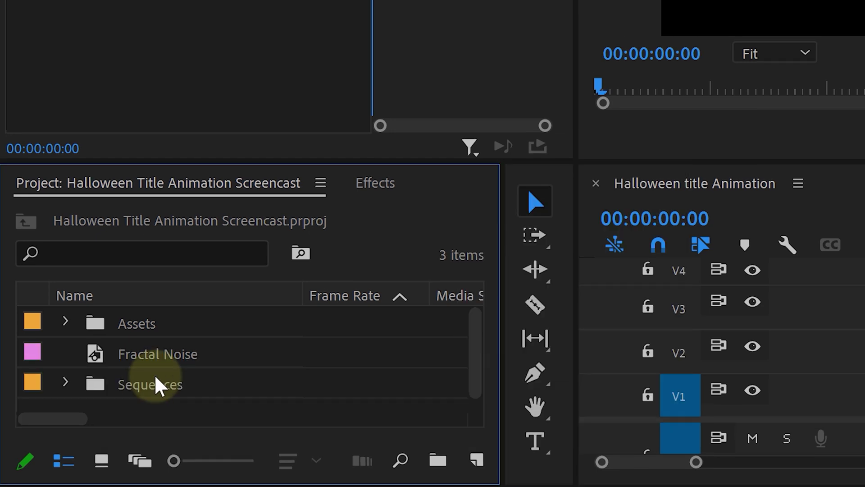
drag(166, 362, 580, 356)
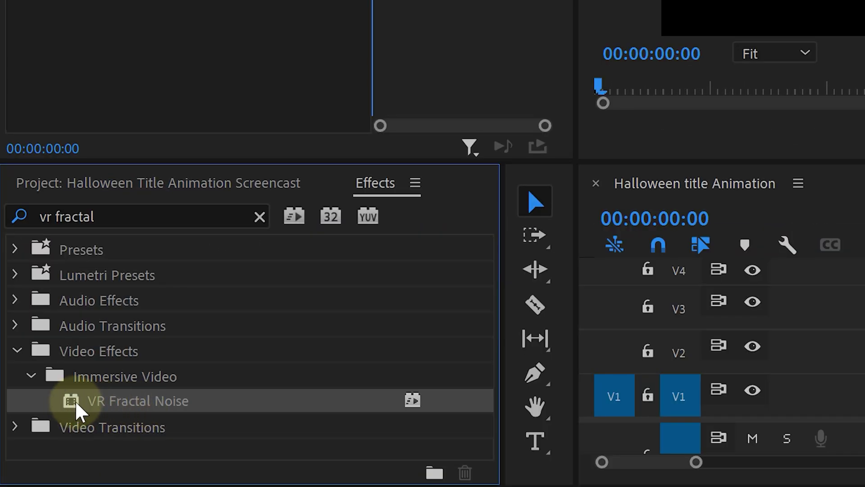
drag(80, 411, 410, 364)
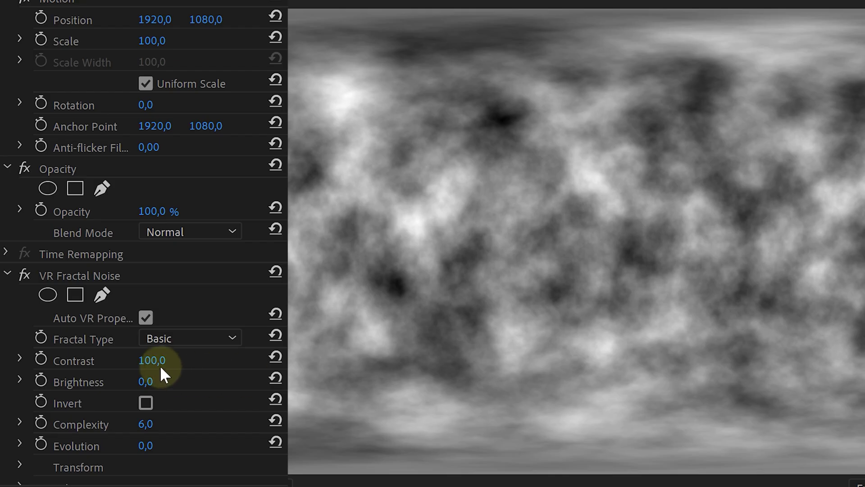
Set the VR Fractal Noise Contrast to 244 and Brightness to -52, and add start keyframes for Contrast, Brightness and Evolution
drag(153, 361, 167, 382)
drag(211, 364, 178, 358)
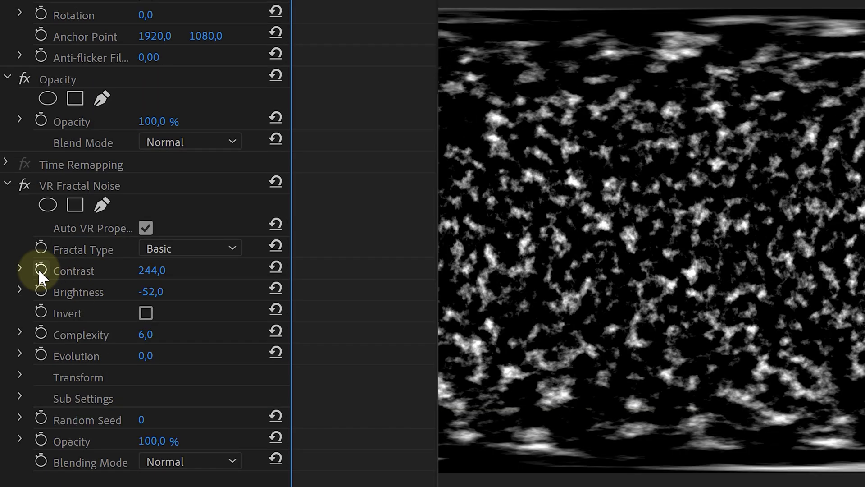
click(41, 269)
click(40, 290)
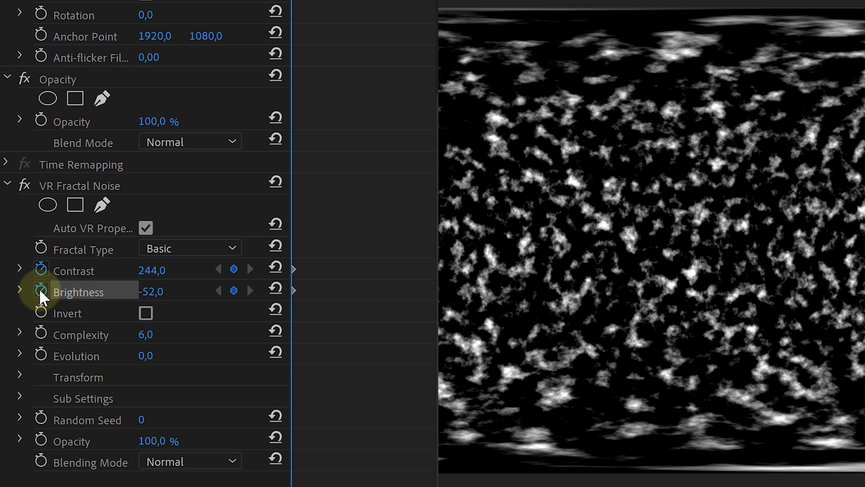
click(40, 354)
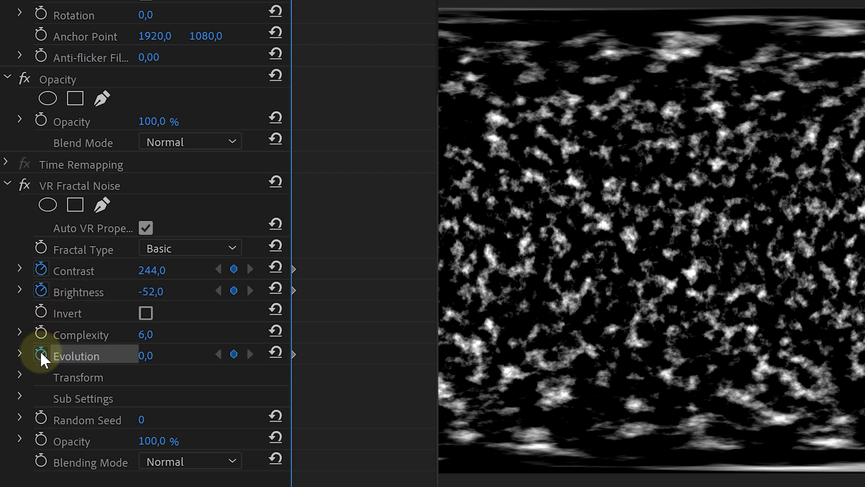
Keyframe the VR Fractal Noise Contrast at 0 and Brightness at 100 further into the clip
click(309, 1)
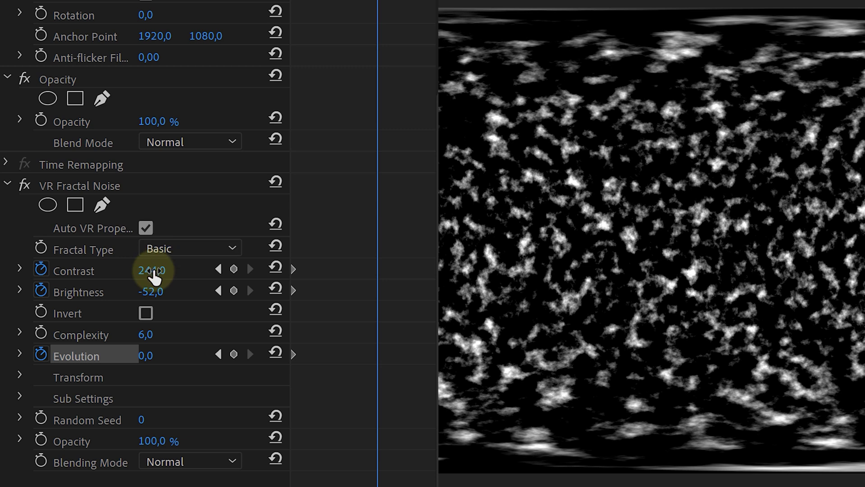
text(0)
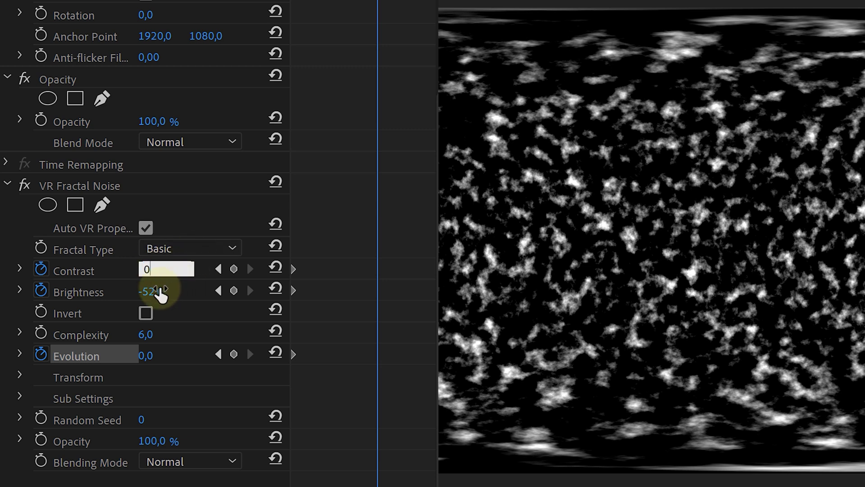
key(Return)
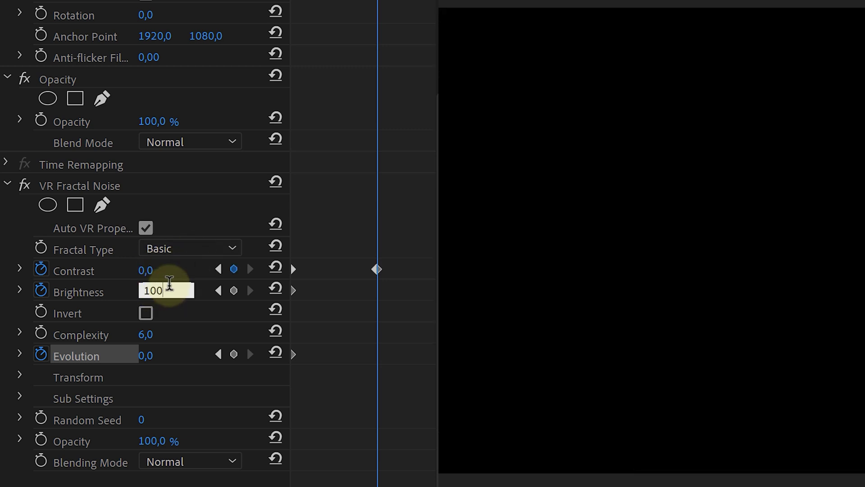
click(168, 286)
text(100)
key(Return)
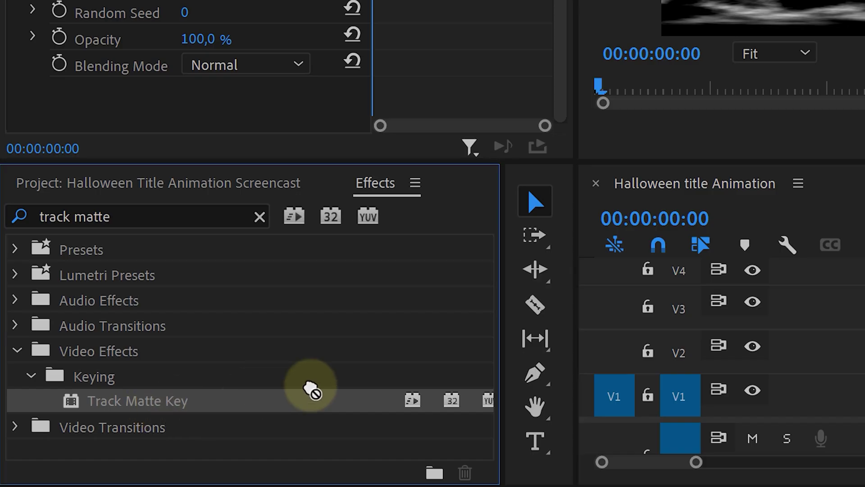
Apply Track Matte Key to the Text + Texture clip with Video 2 as its matte, composited using Matte Luma
drag(309, 386, 348, 401)
drag(348, 401, 348, 401)
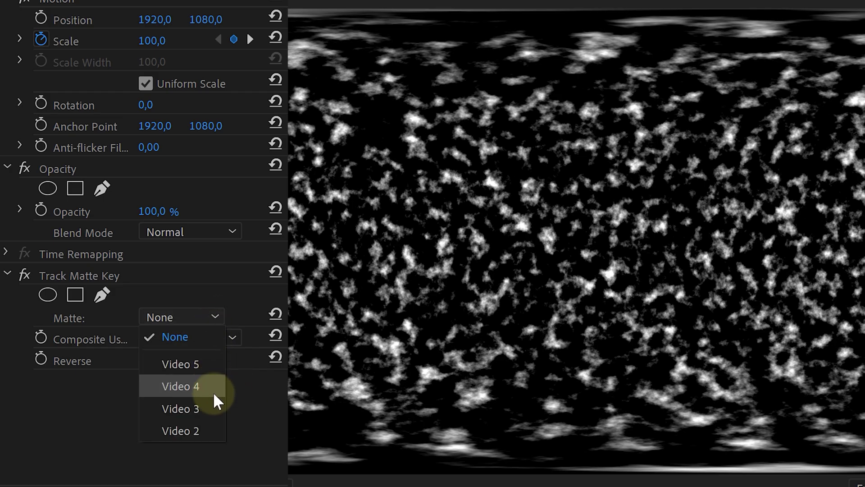
click(212, 430)
click(221, 346)
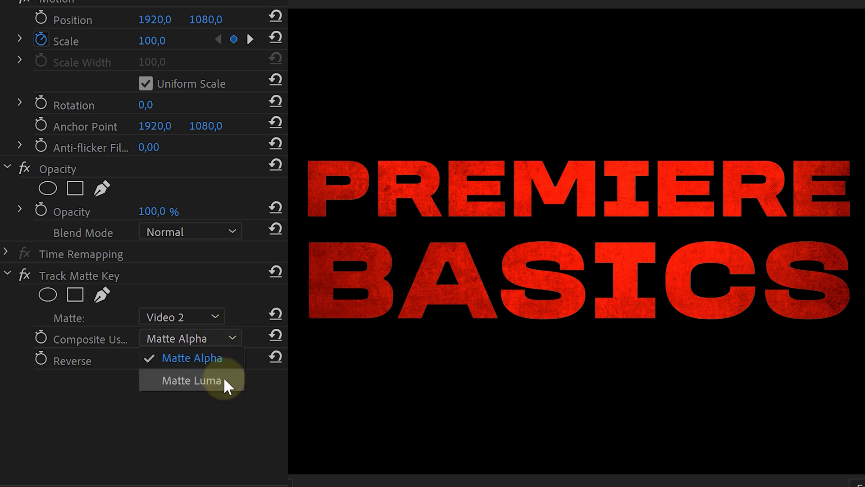
click(226, 381)
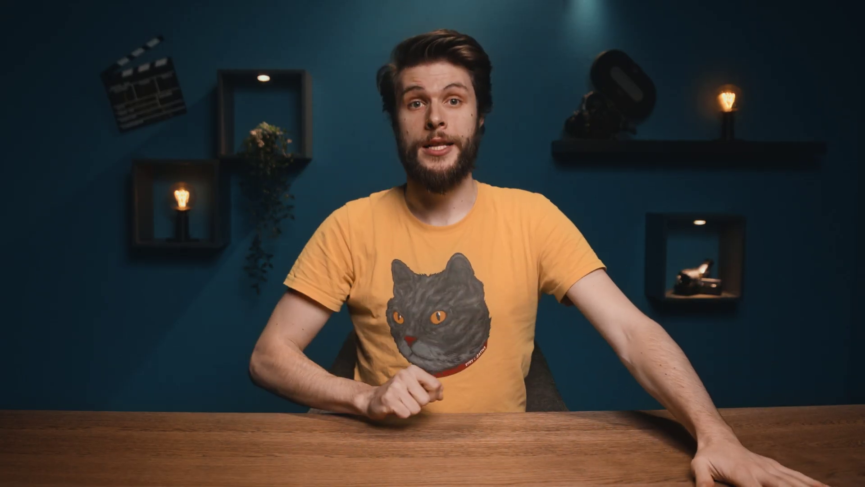
Add an elliptical opacity mask to the Fractal Noise clip, position it over the title's center, and keyframe its Mask Path at the start
click(48, 246)
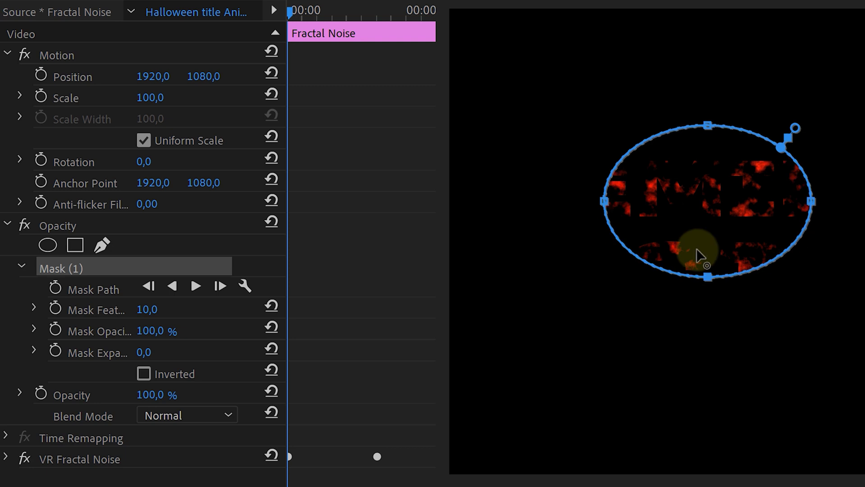
drag(695, 255, 695, 286)
click(55, 288)
Enlarge the ellipse mask over time until it surrounds both title lines at the second noise keyframe, and set Mask Feather to 396
click(381, 34)
click(695, 150)
drag(826, 187, 442, 192)
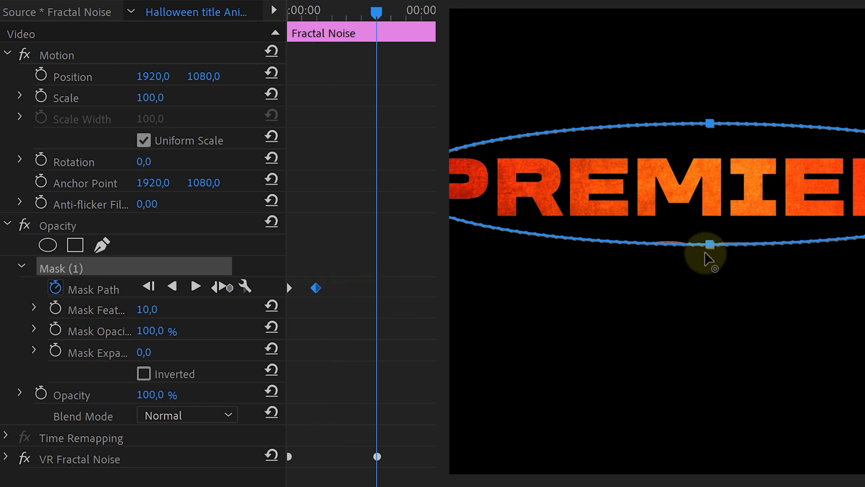
drag(709, 245, 710, 355)
drag(710, 124, 710, 110)
drag(711, 356, 714, 358)
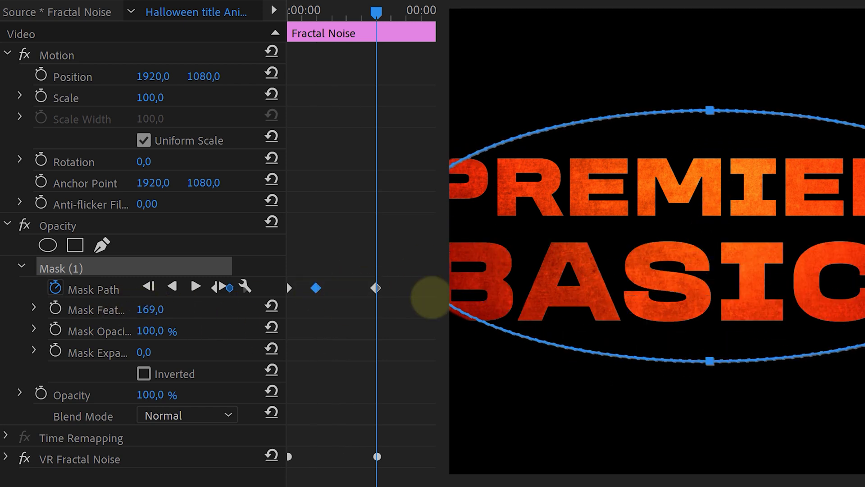
drag(345, 301, 451, 301)
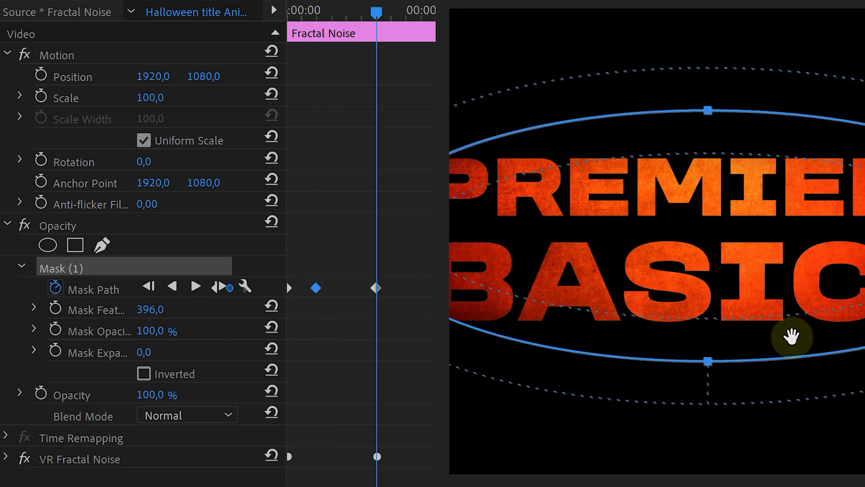